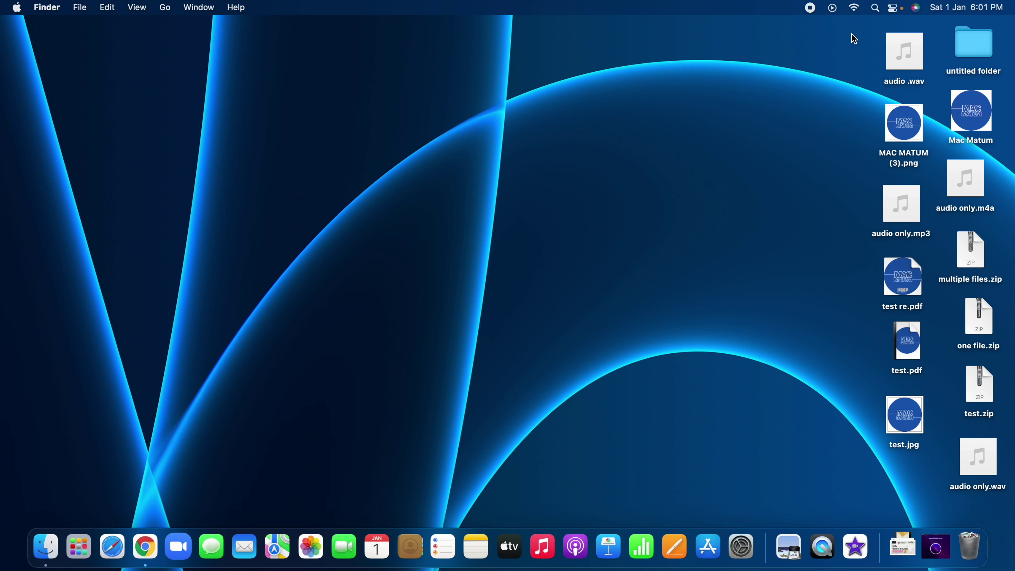
Step: Dismiss Spotlight and start the Reminders app from the Dock
{"action": "left_click", "coordinate": [875, 8]}
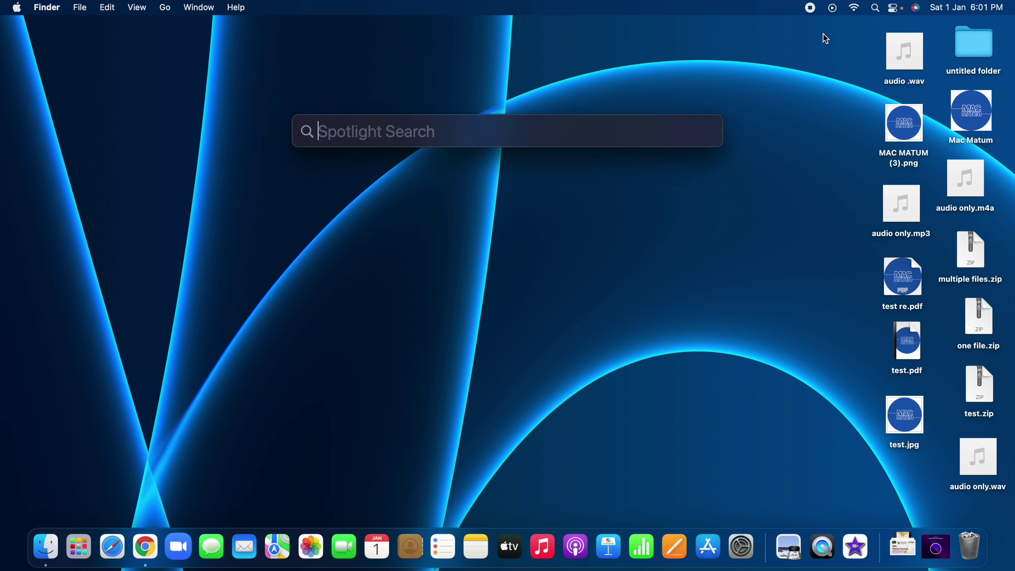
{"action": "left_click", "coordinate": [516, 313]}
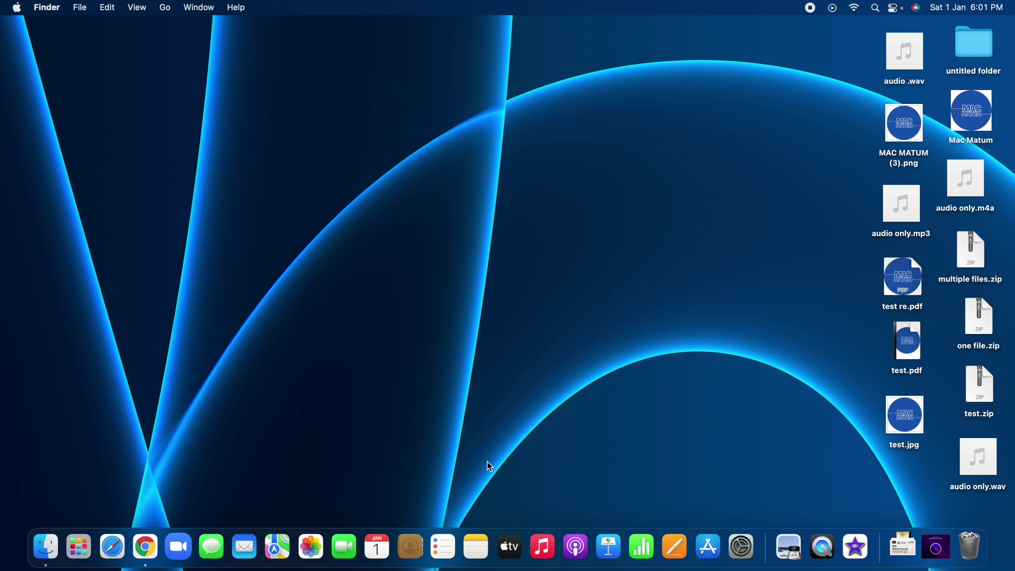
{"action": "left_click", "coordinate": [450, 553]}
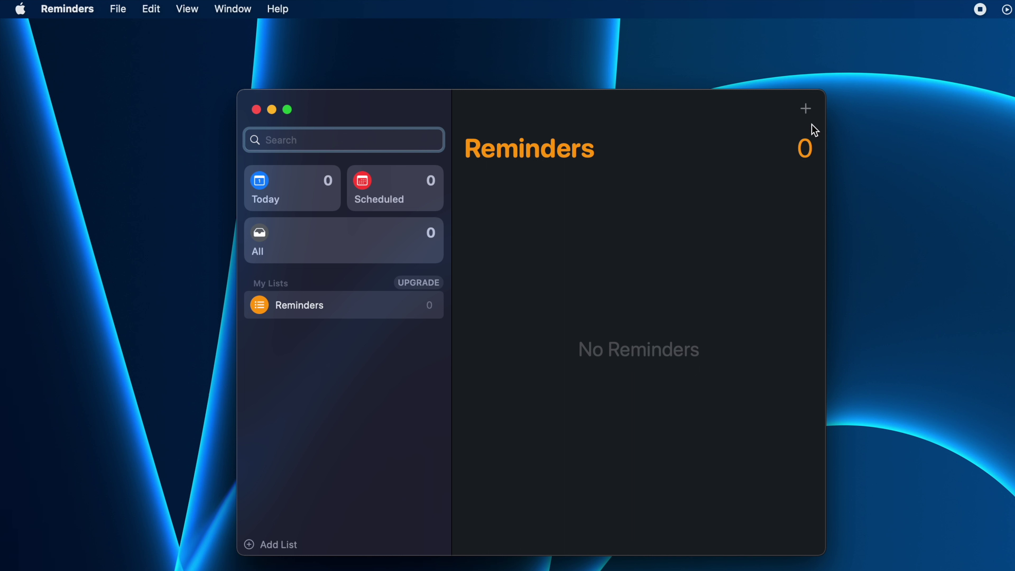
Step: Create a reminder titled 'Gym' with 'kit' in its notes and save it
{"action": "left_click", "coordinate": [806, 110]}
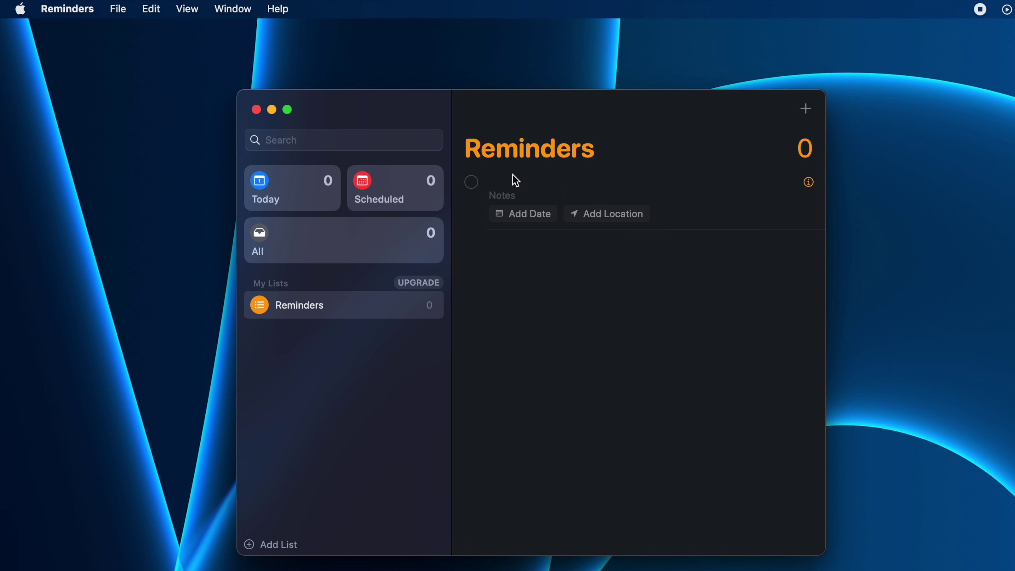
{"action": "type", "text": "Gym"}
{"action": "left_click", "coordinate": [504, 195]}
{"action": "type", "text": "kit"}
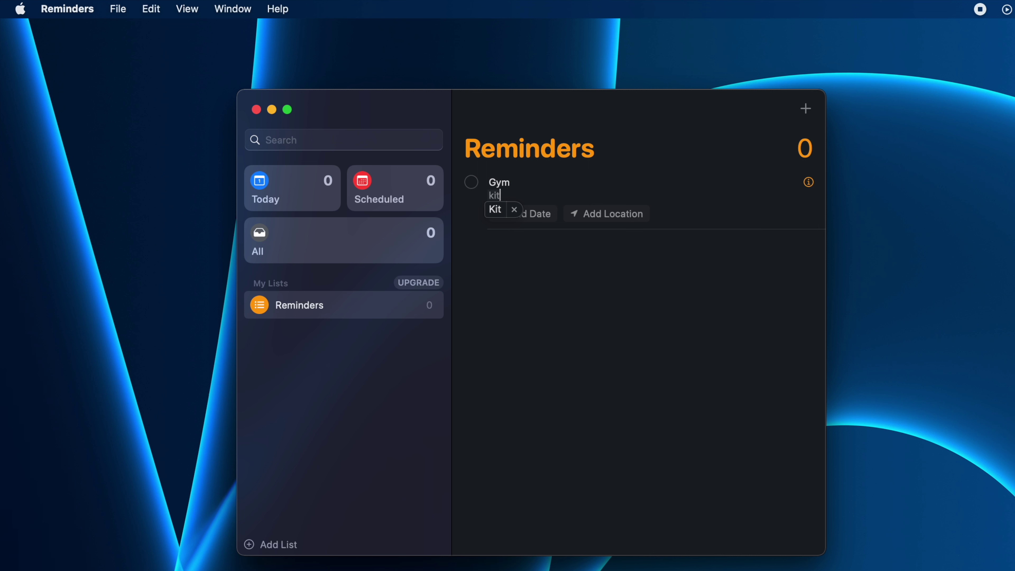
{"action": "left_click", "coordinate": [577, 183]}
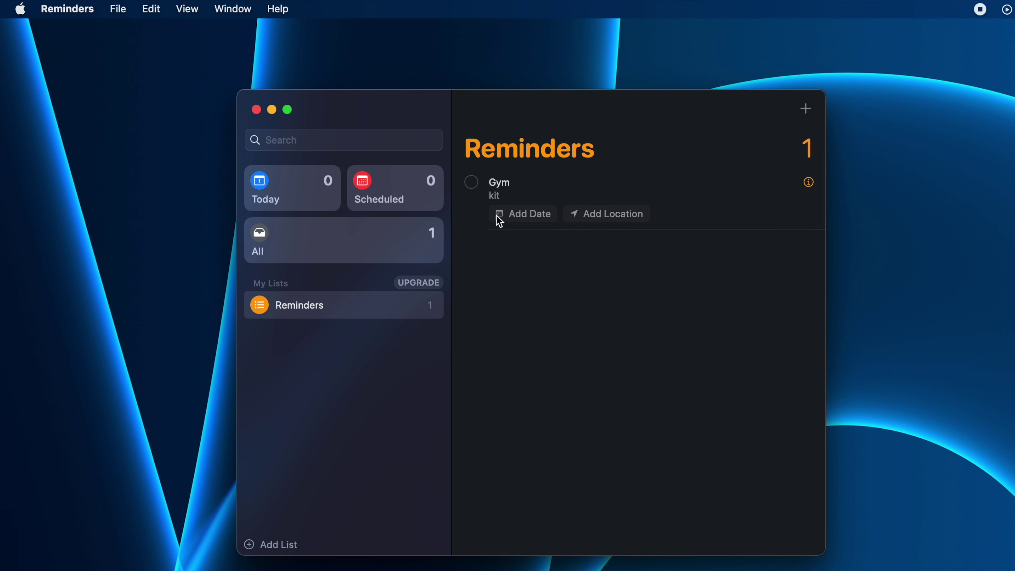
Step: Set the Gym reminder's date to 1 January 2022 using the custom calendar
{"action": "left_click", "coordinate": [535, 214]}
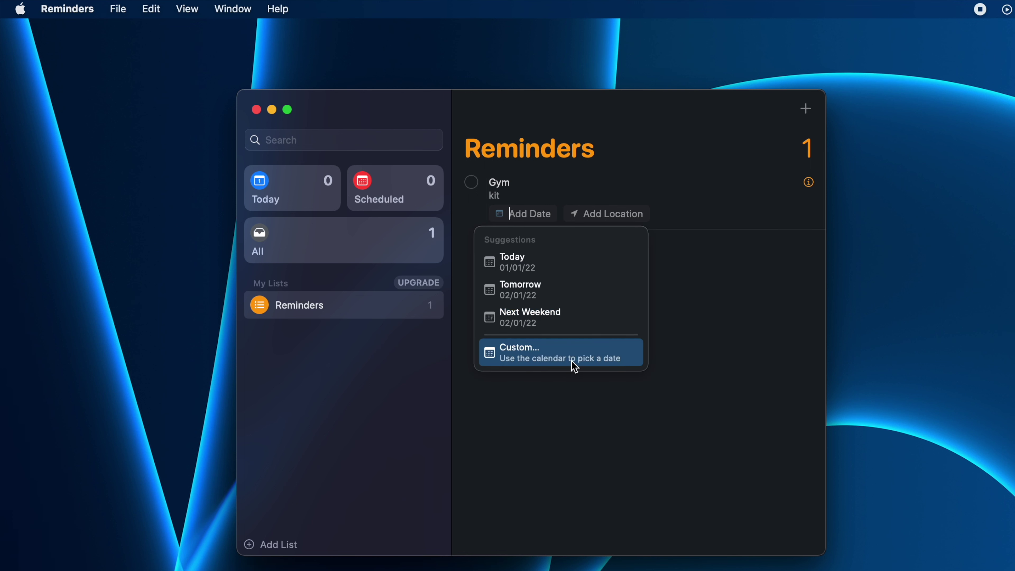
{"action": "left_click", "coordinate": [580, 360]}
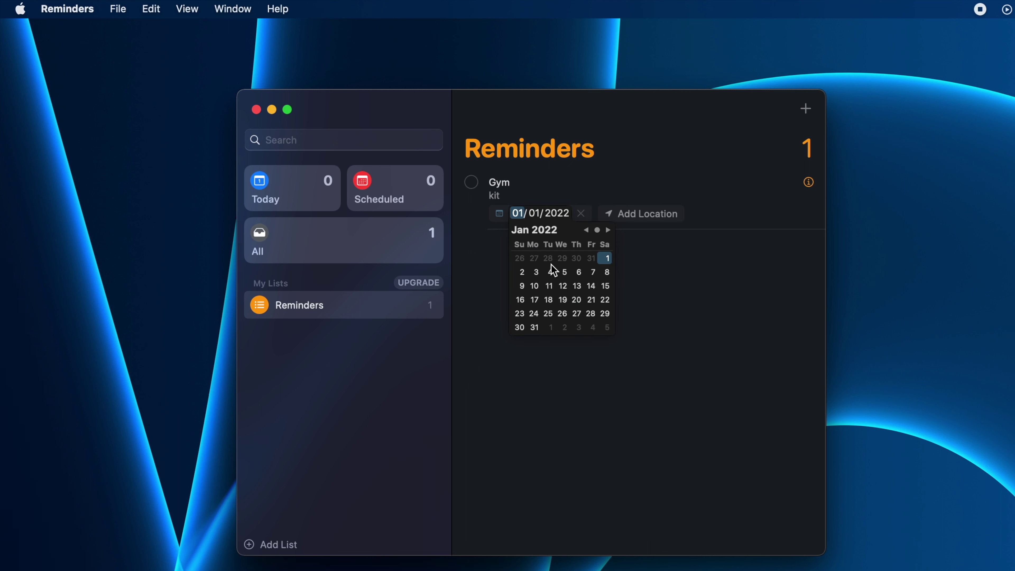
{"action": "left_click", "coordinate": [566, 276]}
{"action": "left_click", "coordinate": [562, 299]}
{"action": "left_click", "coordinate": [533, 299]}
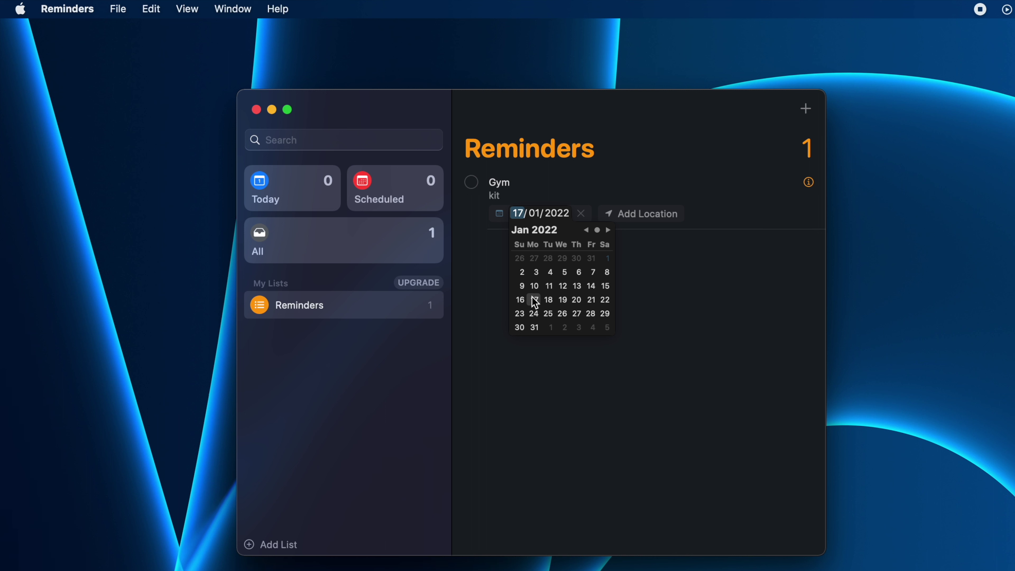
{"action": "left_click", "coordinate": [590, 298]}
{"action": "left_click", "coordinate": [607, 259]}
{"action": "left_click", "coordinate": [677, 262]}
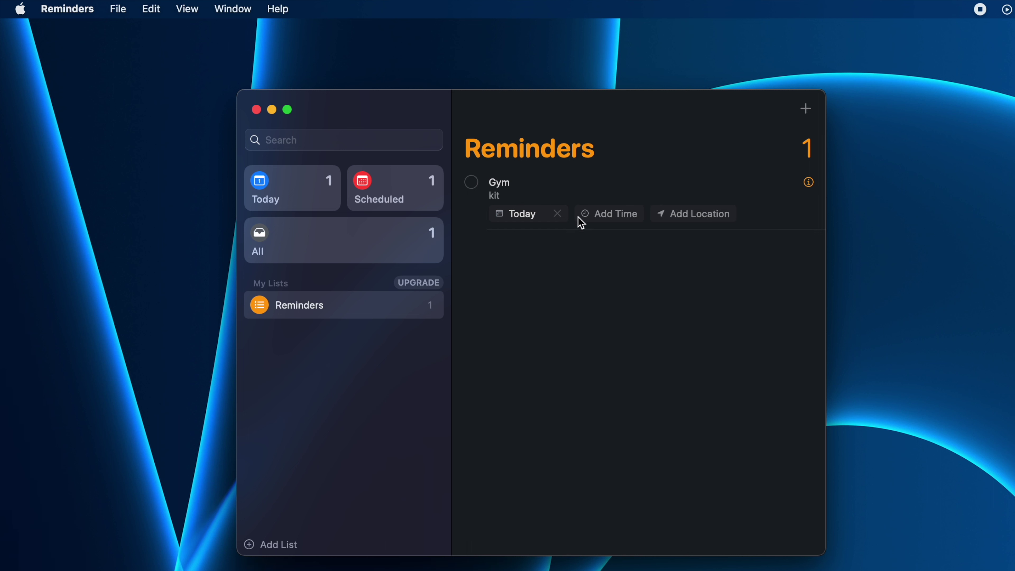
Step: Give the Gym reminder a time of 6:05 PM
{"action": "left_click", "coordinate": [616, 216]}
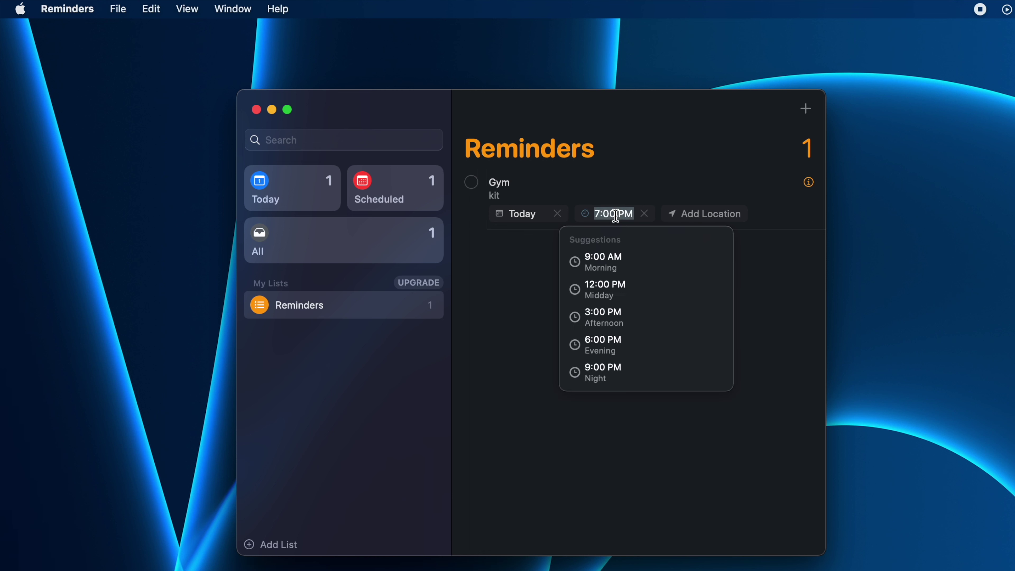
{"action": "left_click", "coordinate": [601, 213]}
{"action": "key", "text": "BackSpace"}
{"action": "type", "text": "6"}
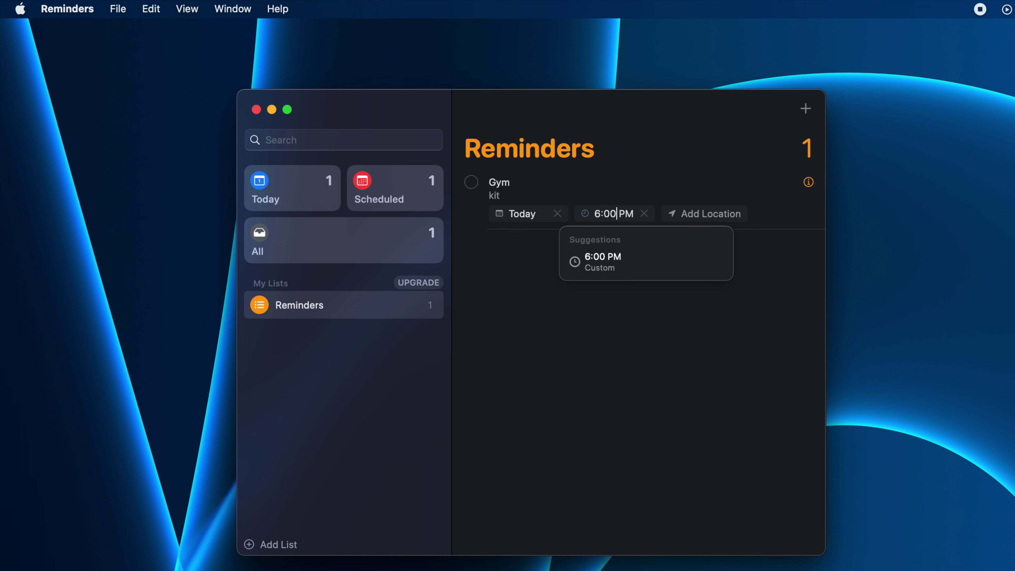
{"action": "key", "text": "Delete"}
{"action": "type", "text": "5"}
{"action": "left_click", "coordinate": [655, 347]}
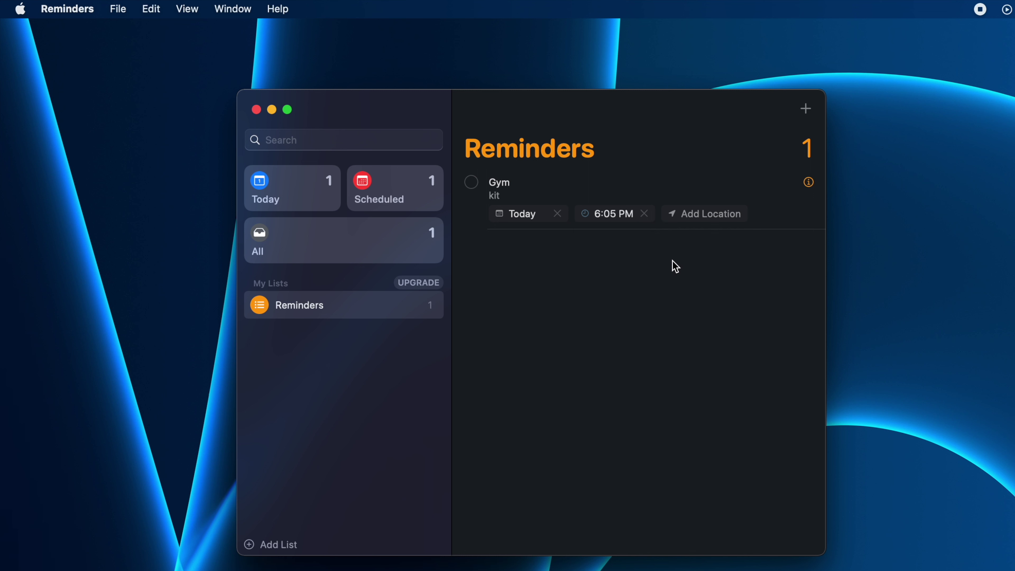
Step: Leave the Gym reminder without a location and finish editing it
{"action": "left_click", "coordinate": [715, 214]}
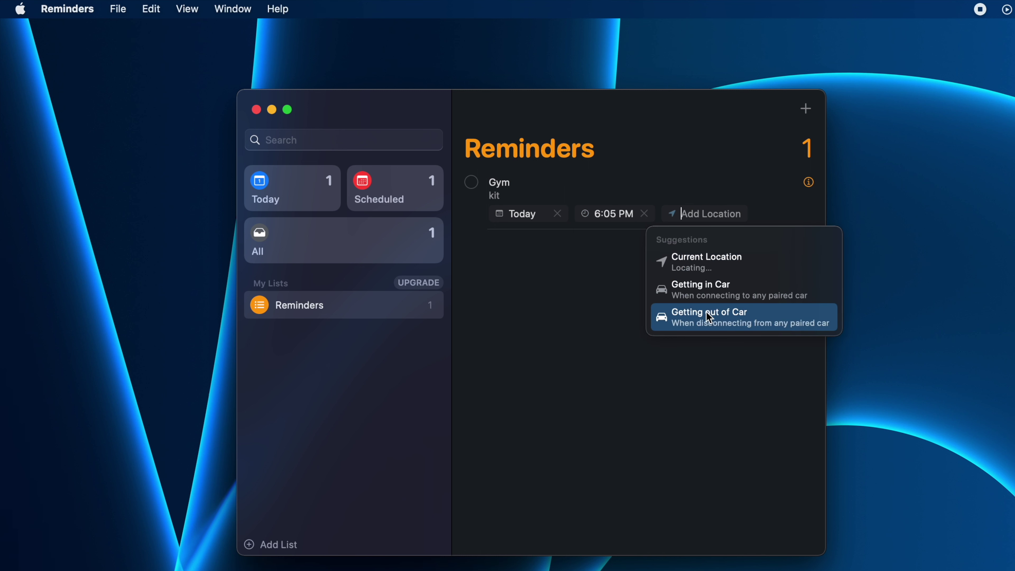
{"action": "left_click", "coordinate": [601, 259]}
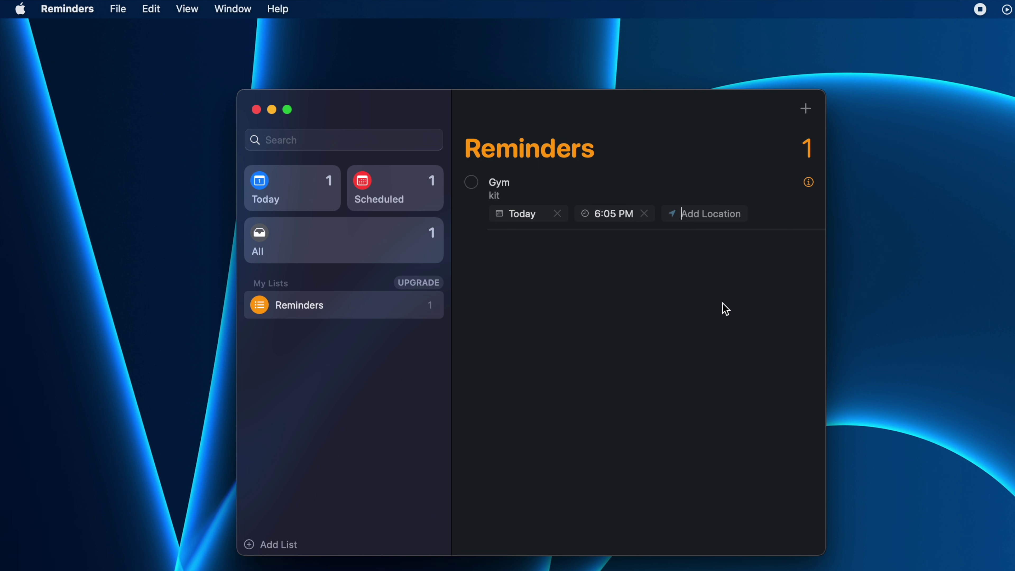
{"action": "left_click", "coordinate": [731, 310]}
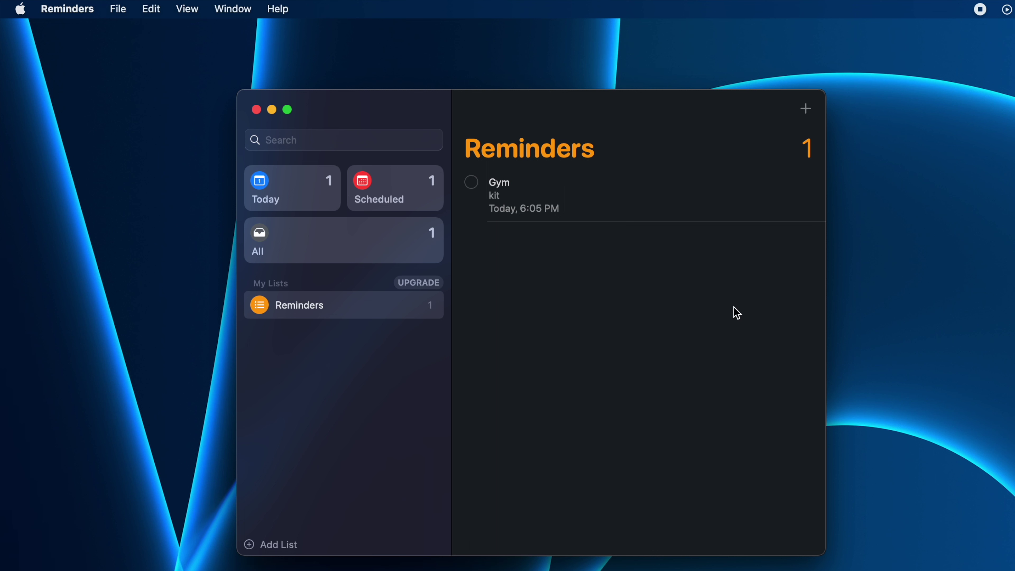
Step: Show the Gym reminder's info panel
{"action": "mouse_move", "coordinate": [671, 205]}
{"action": "left_click", "coordinate": [809, 182]}
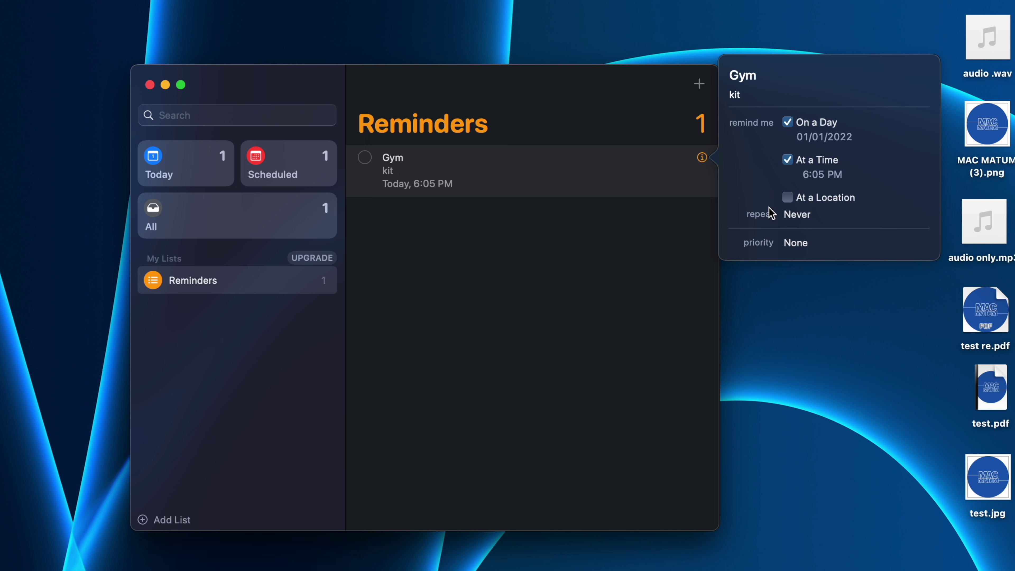
Step: Keep Repeat at Never, set priority to High, and close the Gym details
{"action": "left_click", "coordinate": [803, 219]}
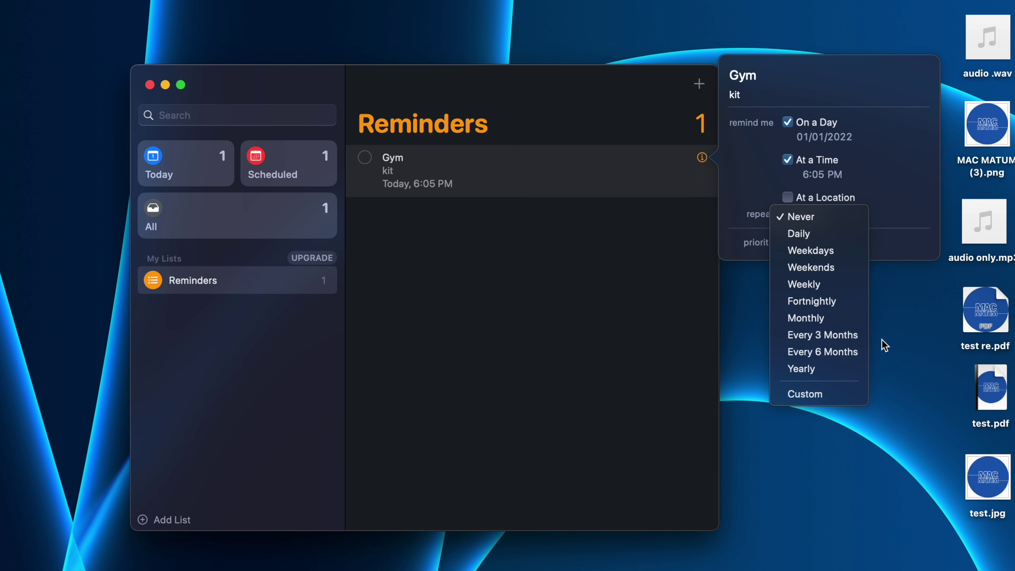
{"action": "left_click", "coordinate": [890, 334]}
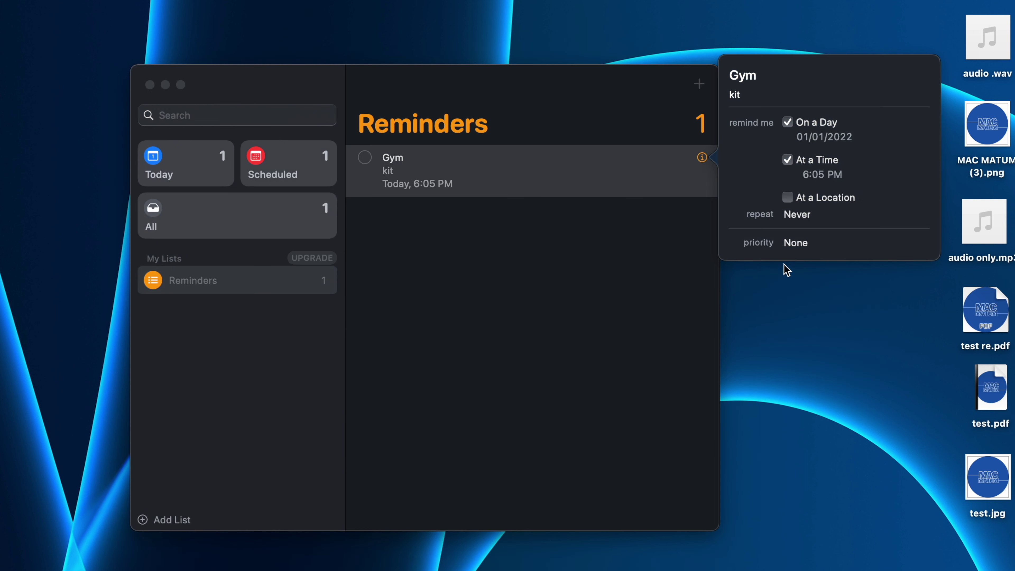
{"action": "left_click", "coordinate": [799, 248]}
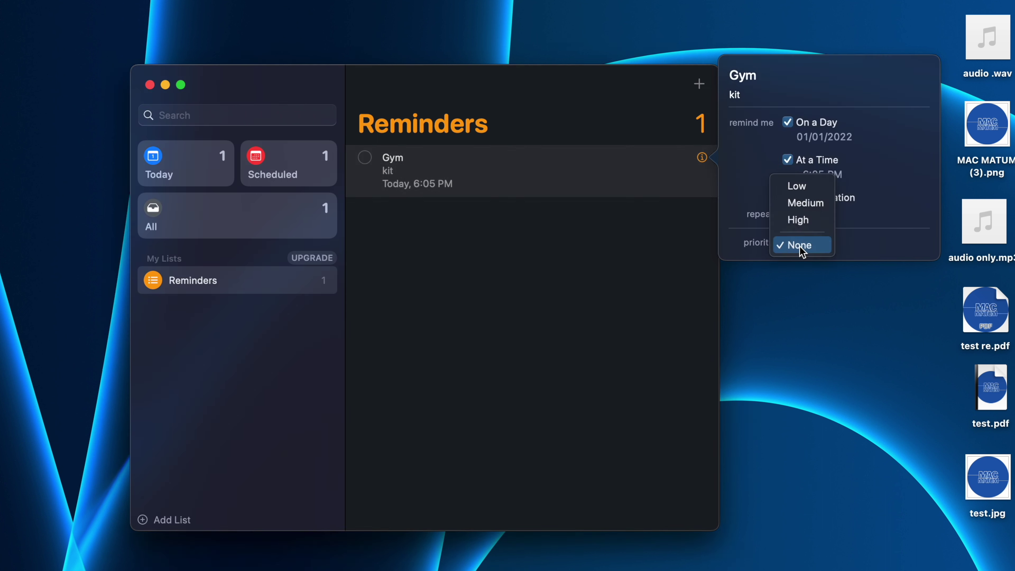
{"action": "left_click", "coordinate": [801, 220]}
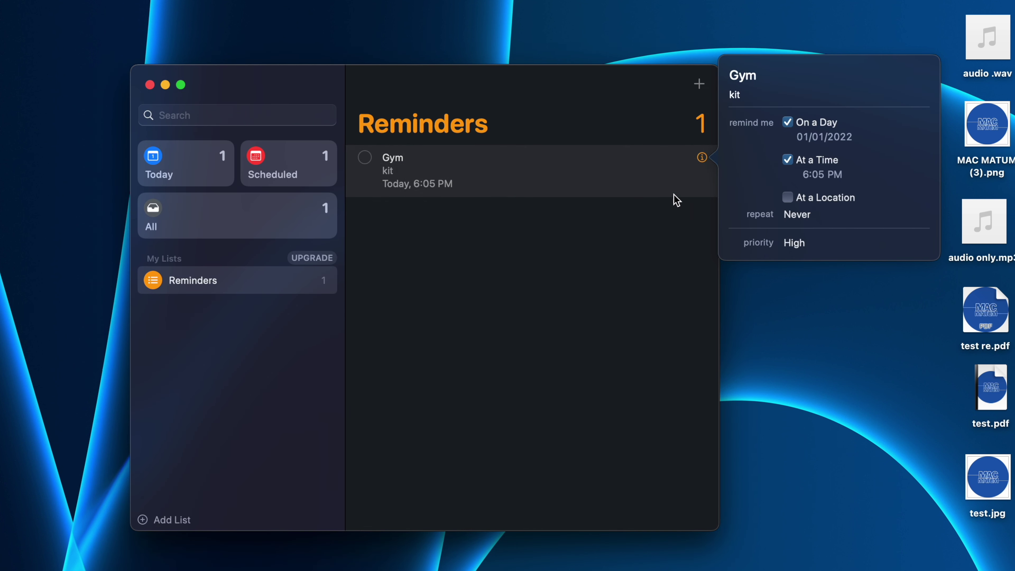
{"action": "left_click", "coordinate": [702, 157]}
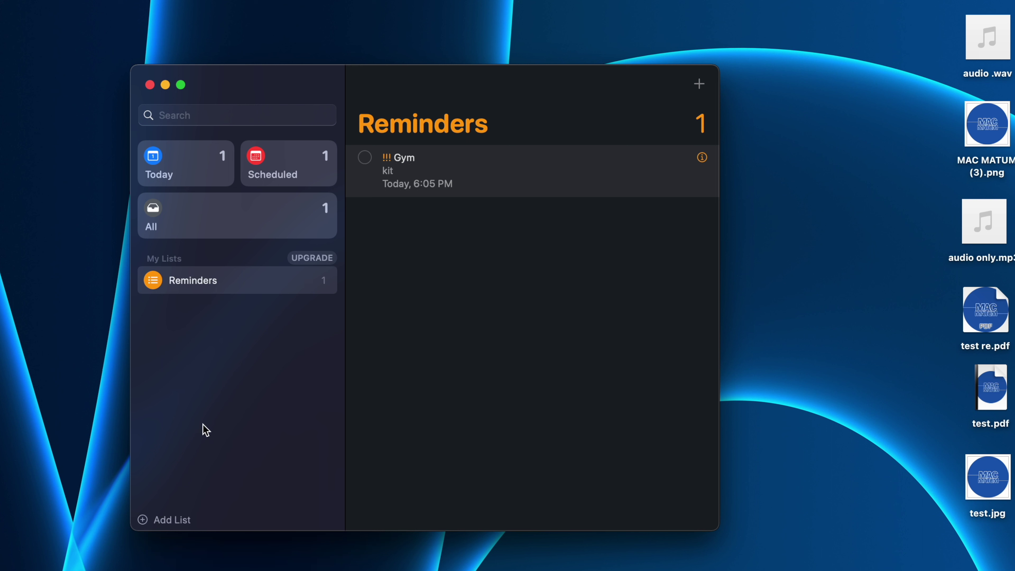
Step: Add a red list named 'Project MM', then reselect the Reminders list
{"action": "left_click", "coordinate": [181, 522]}
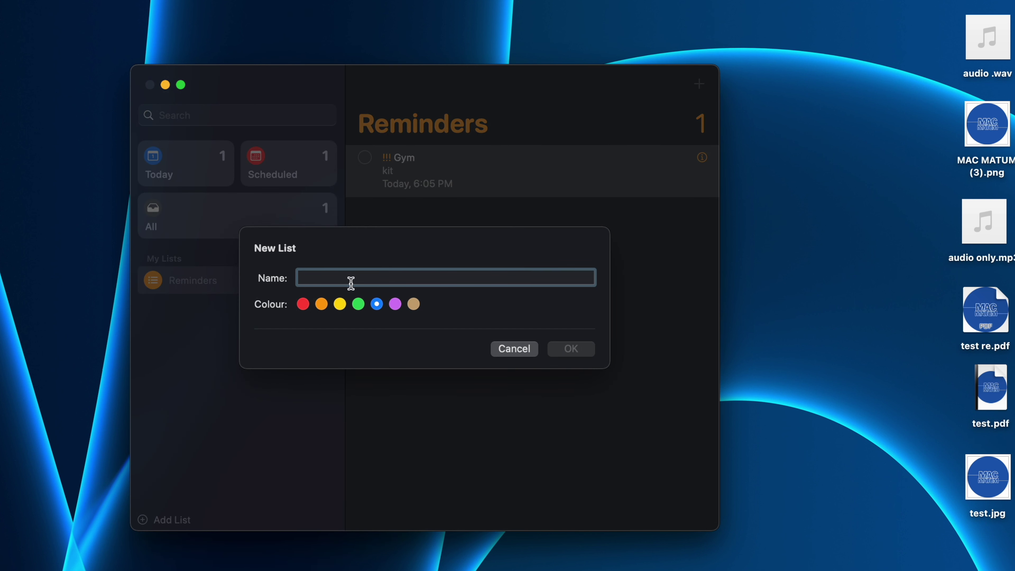
{"action": "type", "text": "P"}
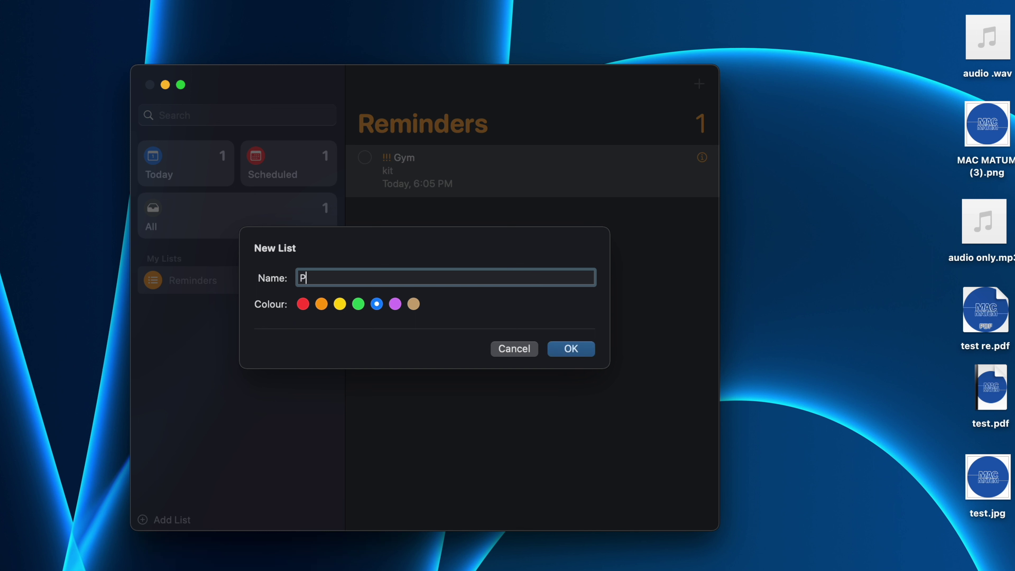
{"action": "type", "text": "roject MM"}
{"action": "left_click", "coordinate": [303, 305]}
{"action": "left_click", "coordinate": [584, 352]}
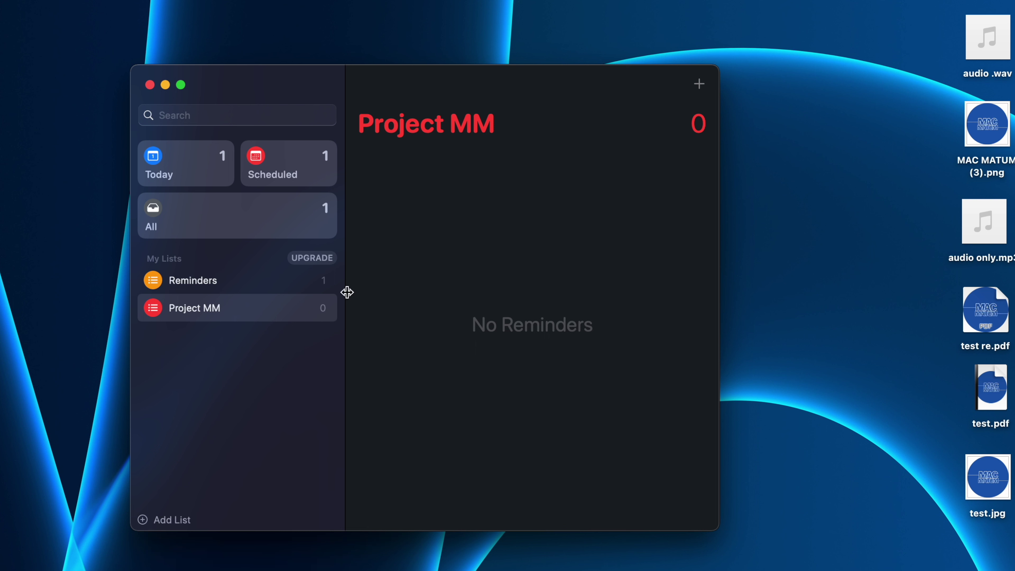
{"action": "mouse_move", "coordinate": [303, 289]}
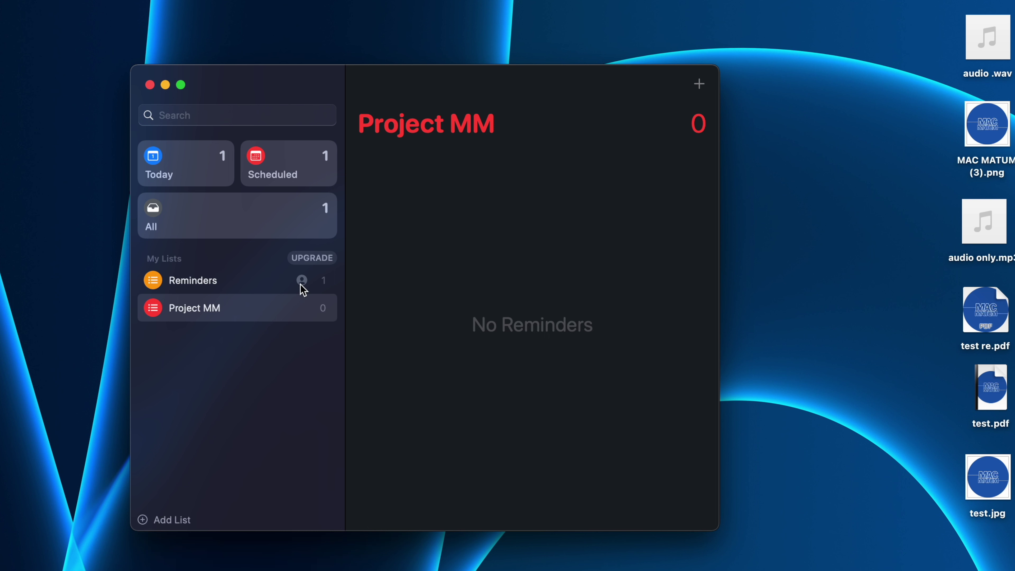
{"action": "left_click", "coordinate": [243, 287]}
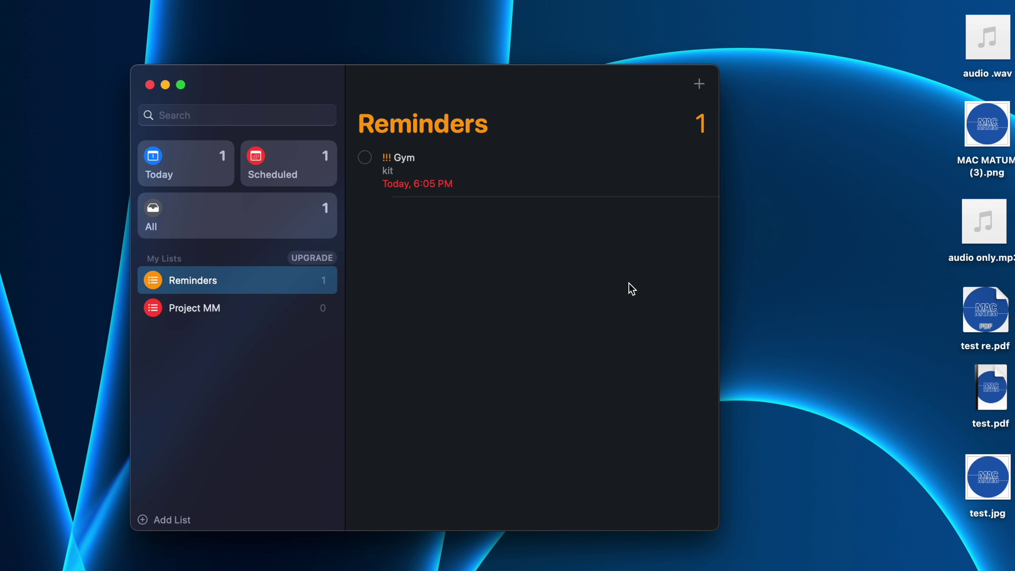